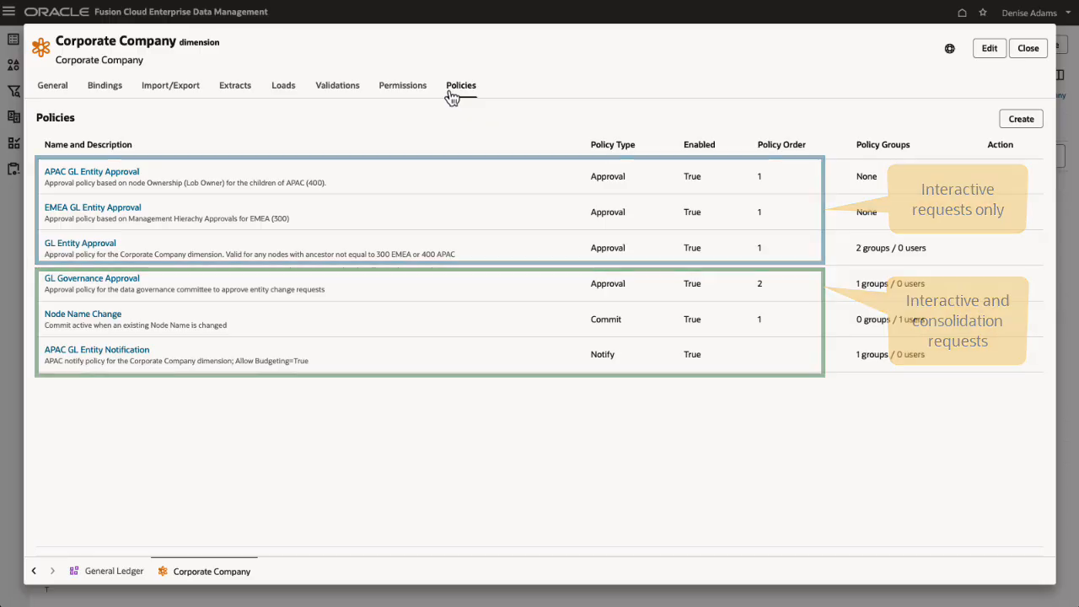
Leave the Corporate Company dimension's policies and review the Entity Maintenance view's requests before closing the view
left_click(1022, 52)
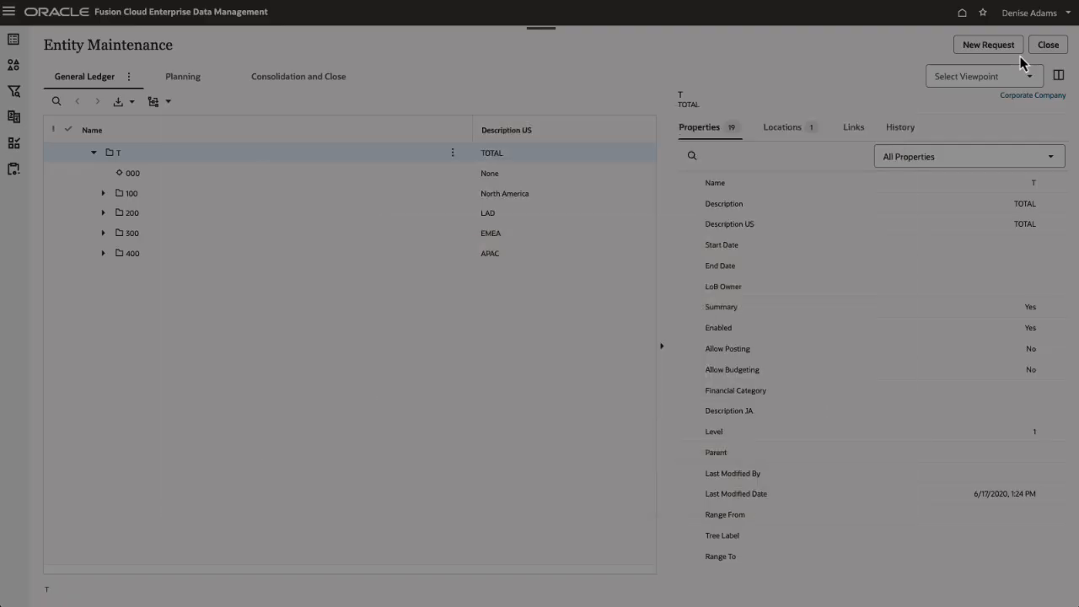
left_click(13, 39)
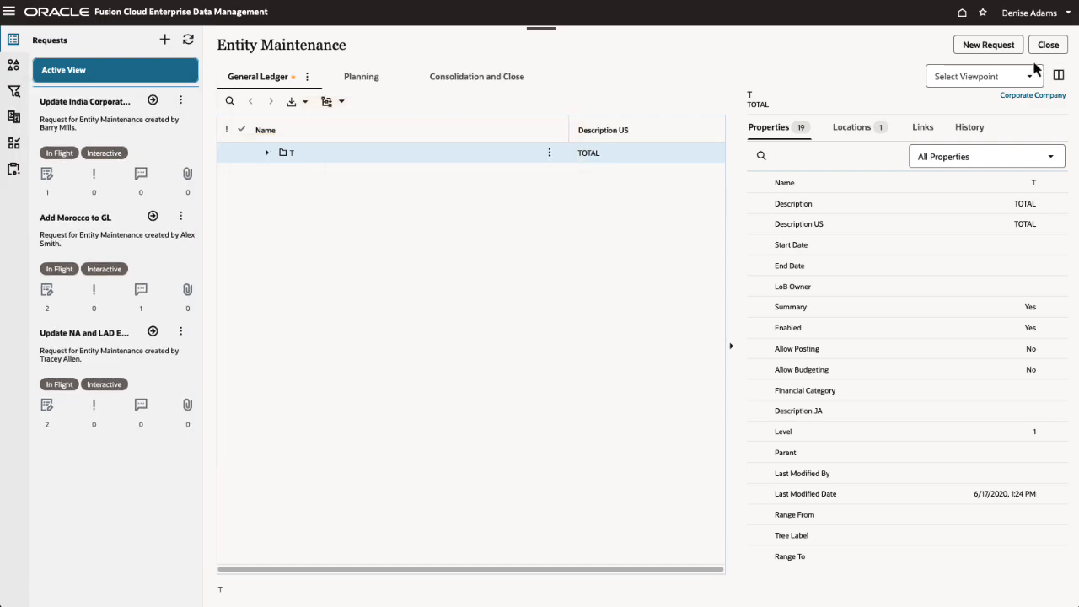
left_click(1048, 47)
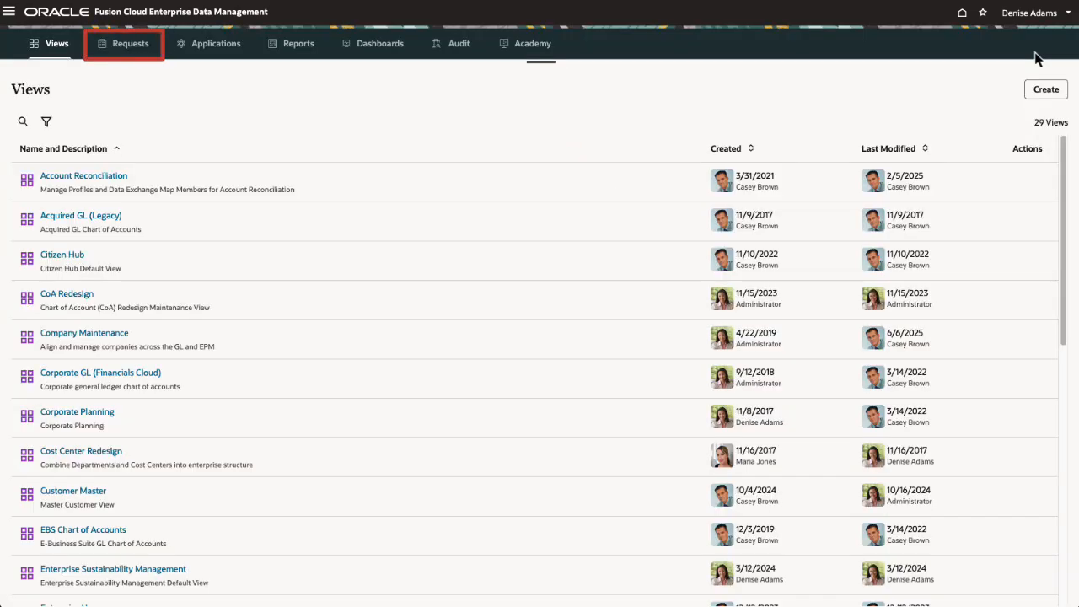
Open the list of all requests and filter it by the Entity Maintenance view
left_click(131, 50)
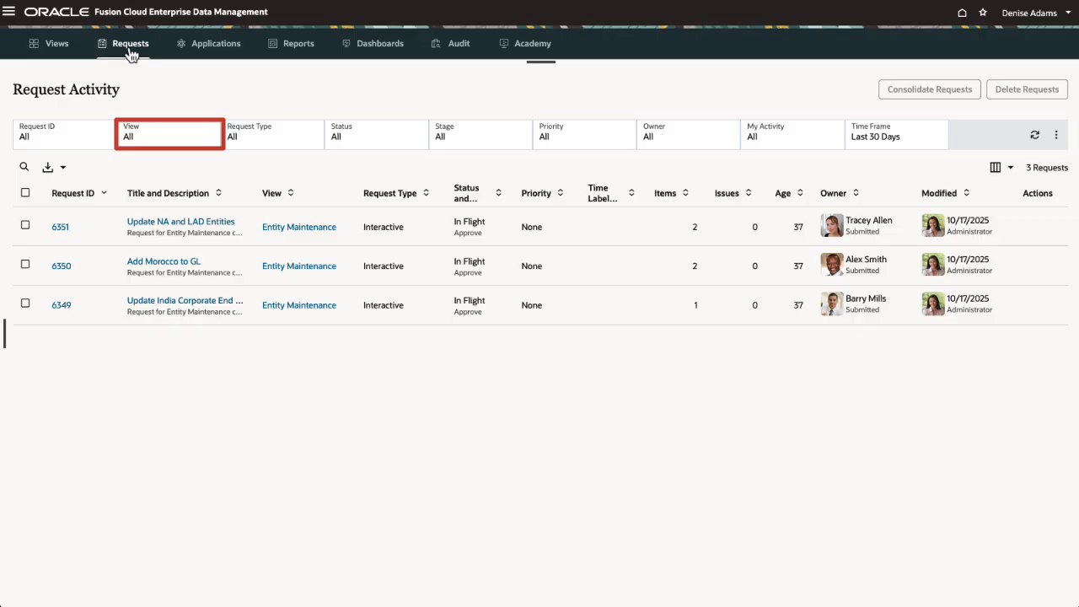
left_click(179, 138)
left_click(201, 182)
left_click_drag(212, 214, 210, 281)
left_click(18, 310)
left_click(344, 218)
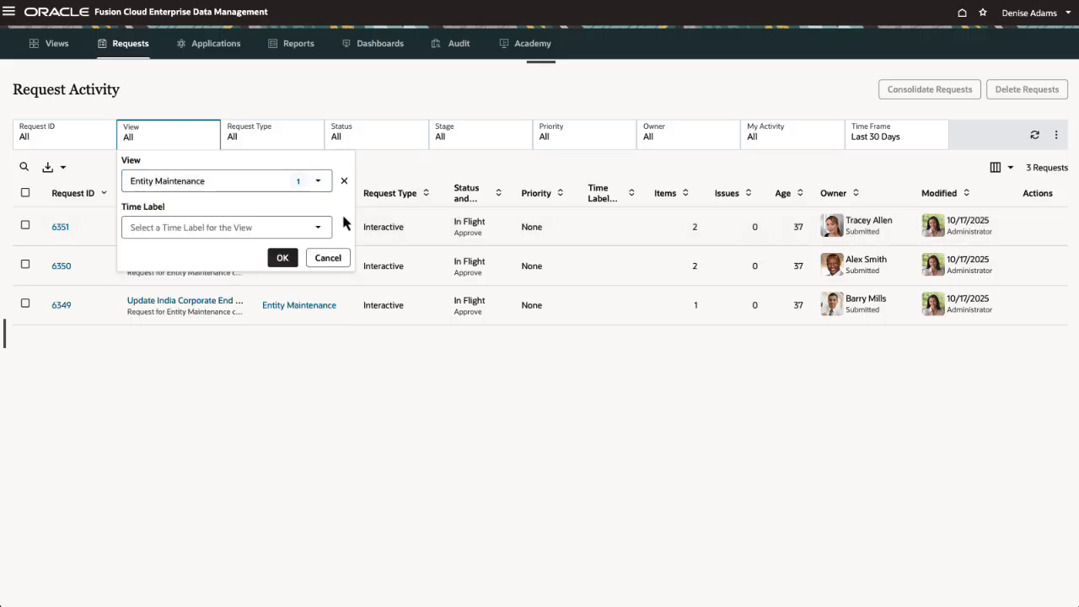
left_click(291, 259)
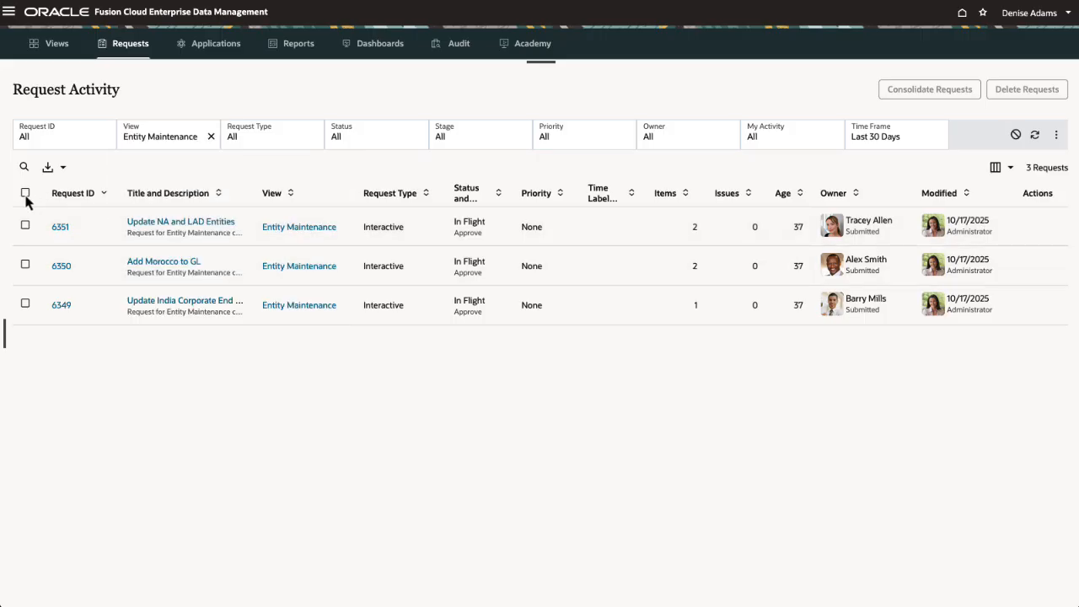
Consolidate all the listed Entity Maintenance requests into one, adding the submitters of the original requests as collaborators
left_click(25, 193)
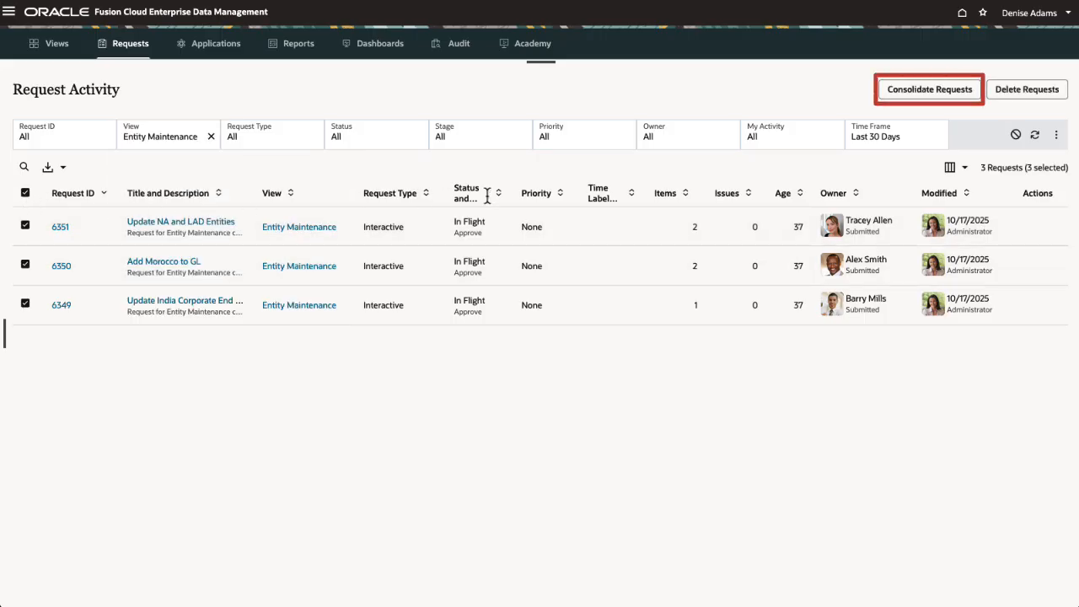
left_click(892, 94)
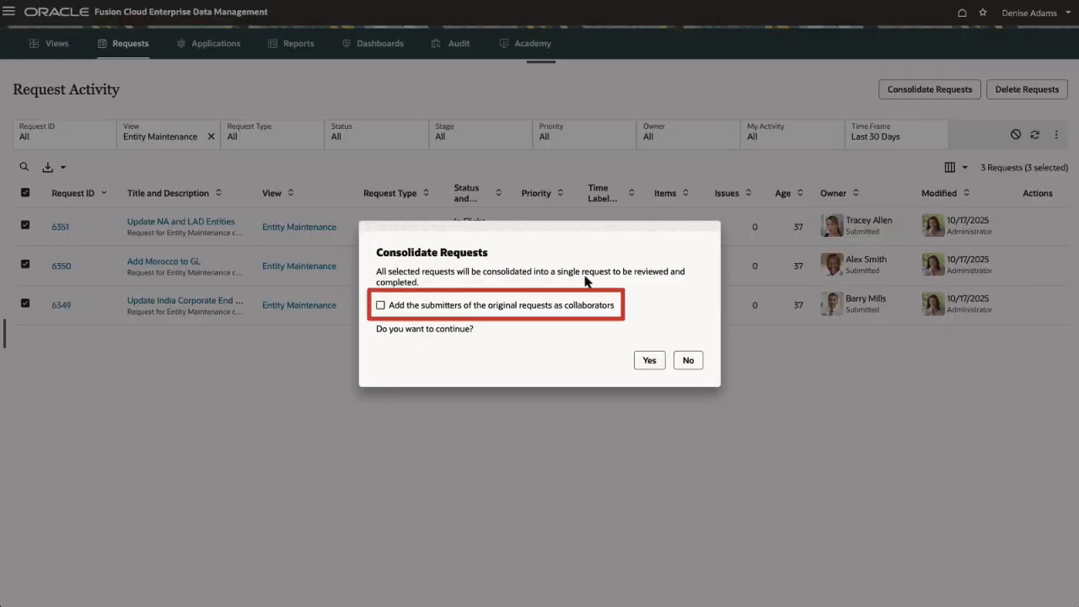
left_click(381, 306)
left_click(645, 363)
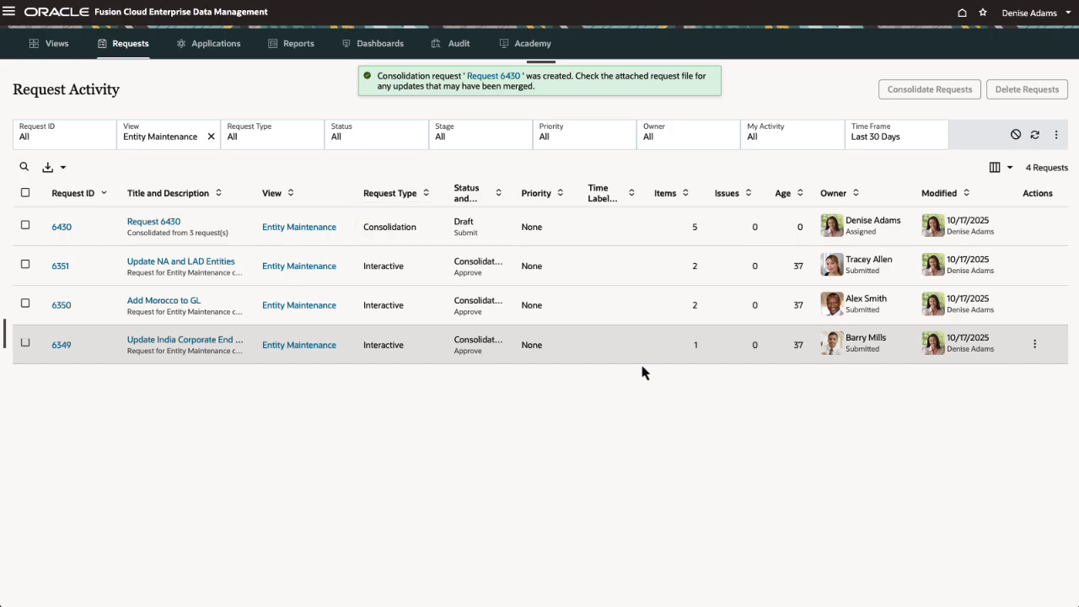
Widen the Status and Stage column and inspect the new consolidation request's workflow and policy execution plan
left_click_drag(510, 195, 533, 197)
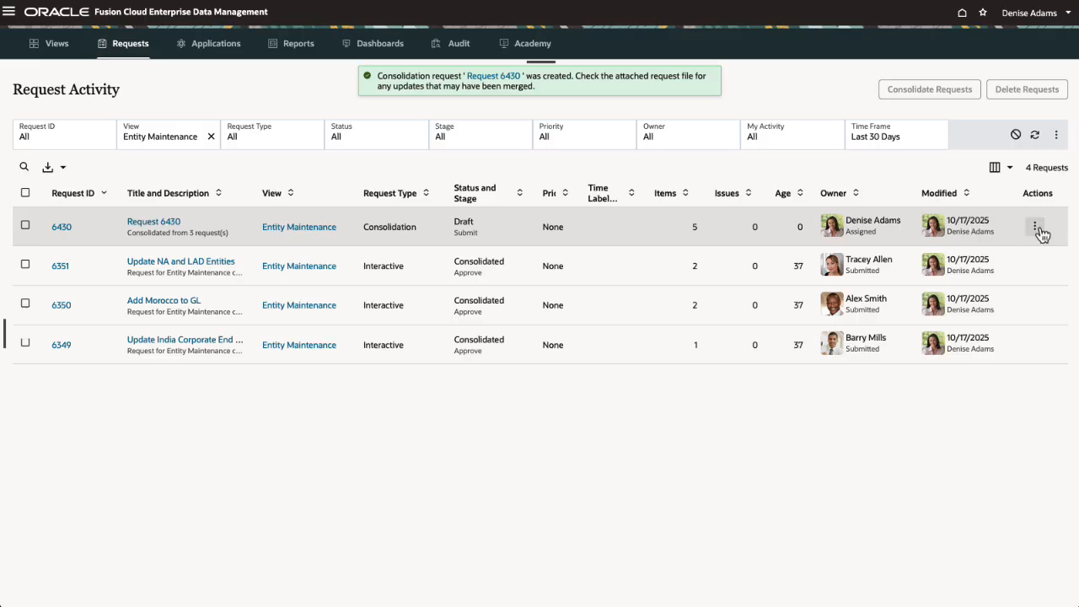
left_click(1040, 231)
left_click(992, 286)
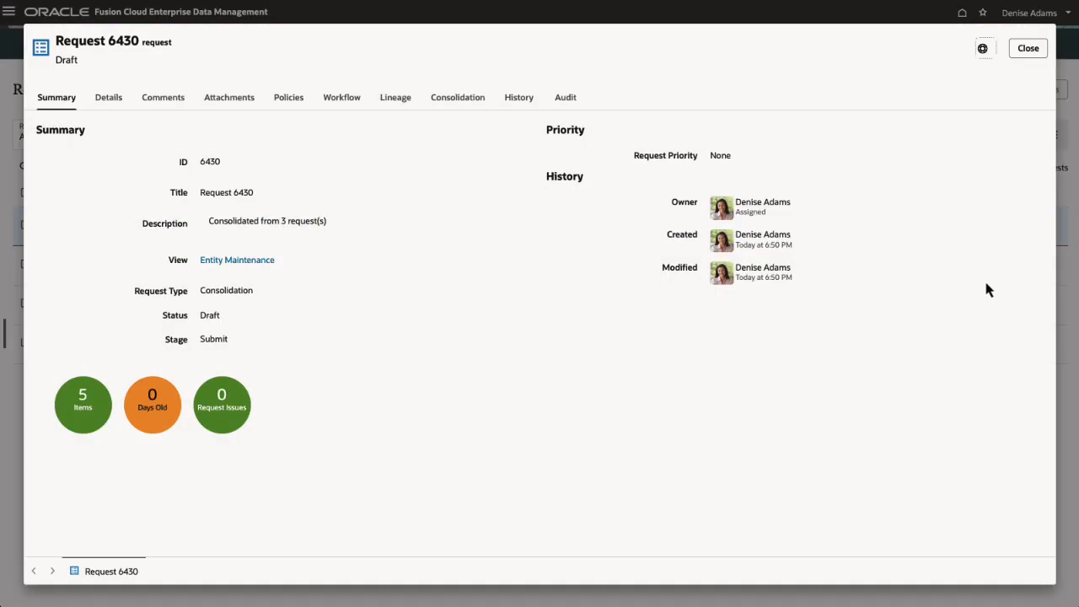
left_click(357, 100)
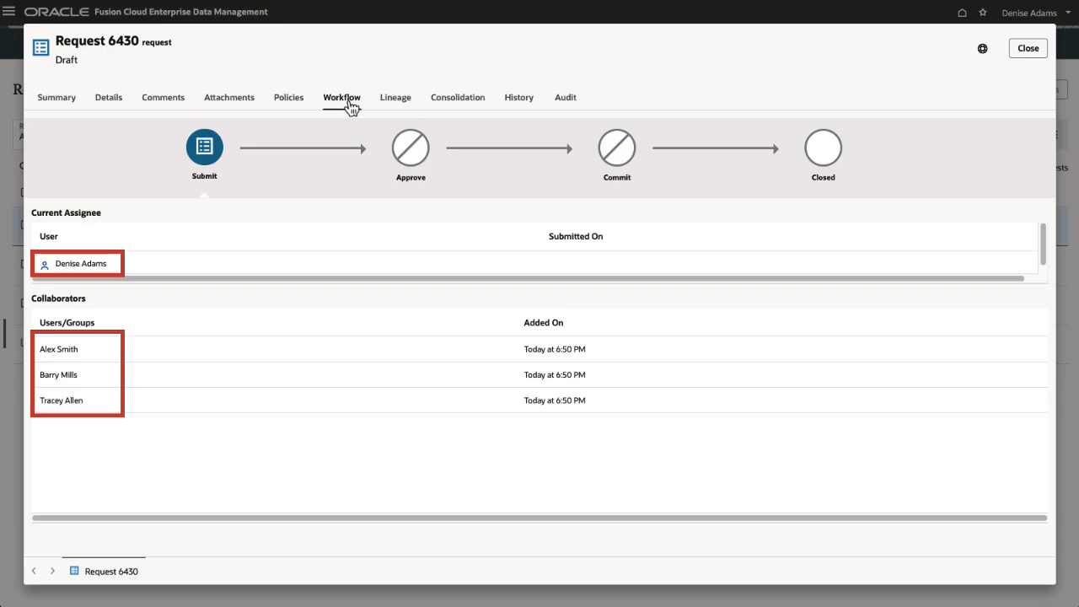
left_click(296, 105)
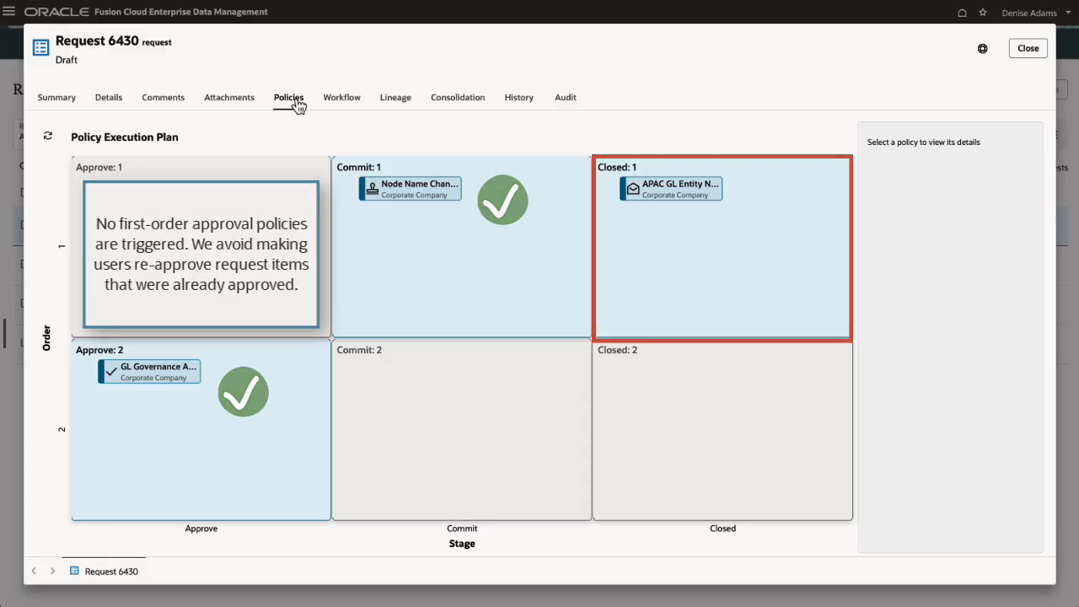
left_click(1025, 50)
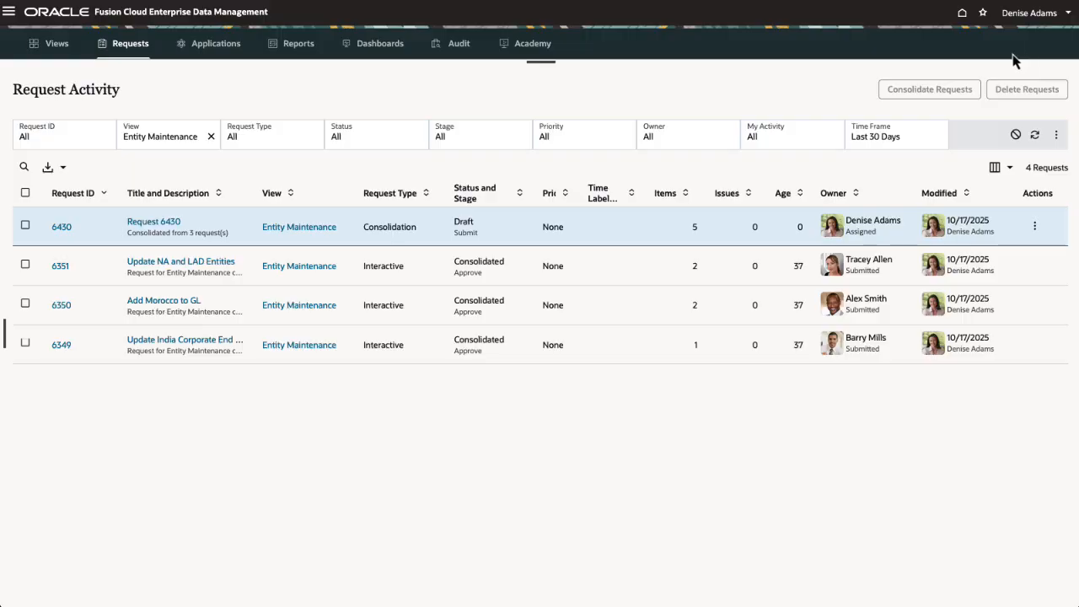
left_click(1036, 227)
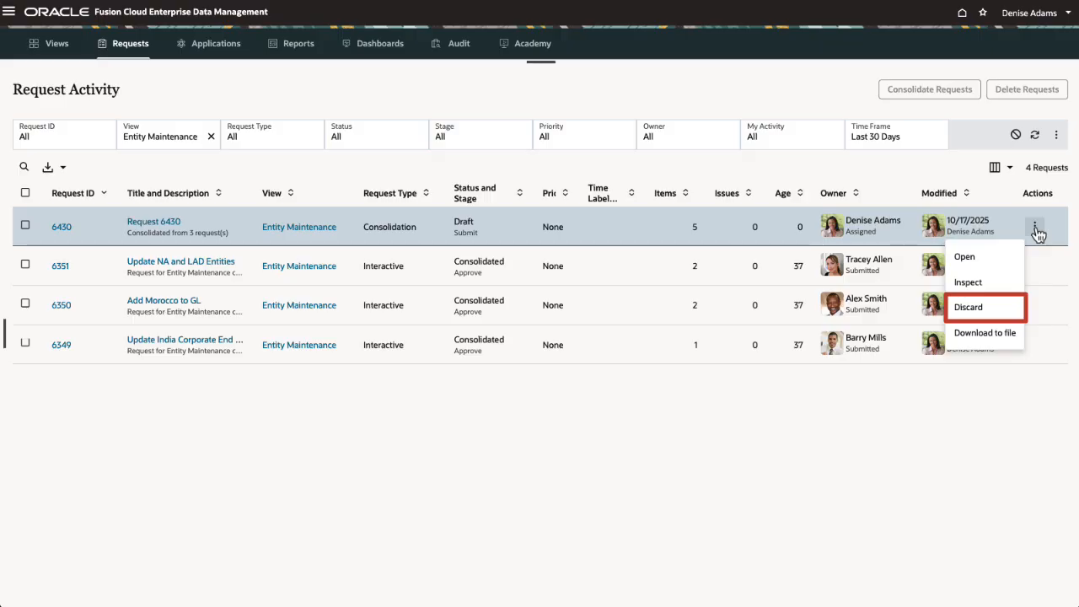
left_click(968, 307)
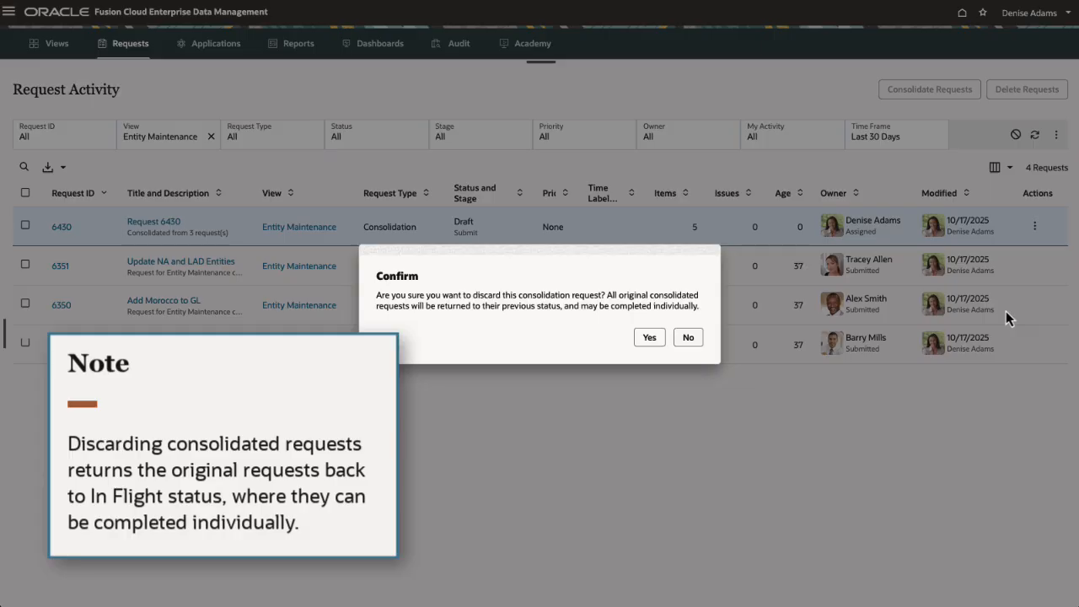
left_click(695, 339)
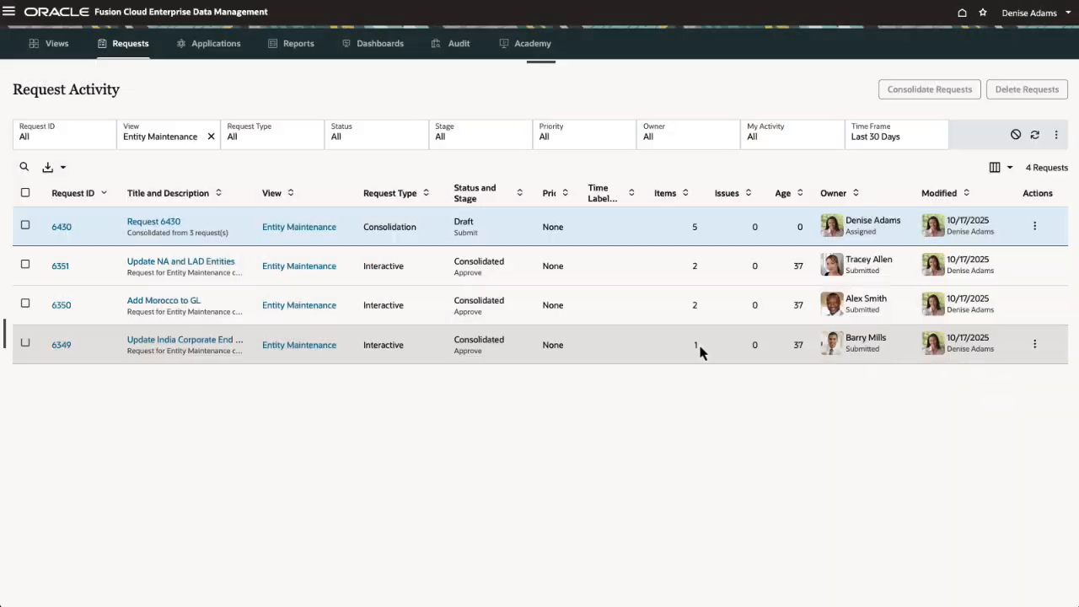
Open the draft consolidation request and examine the General Ledger changes to items 125, 401 and 363
left_click(62, 227)
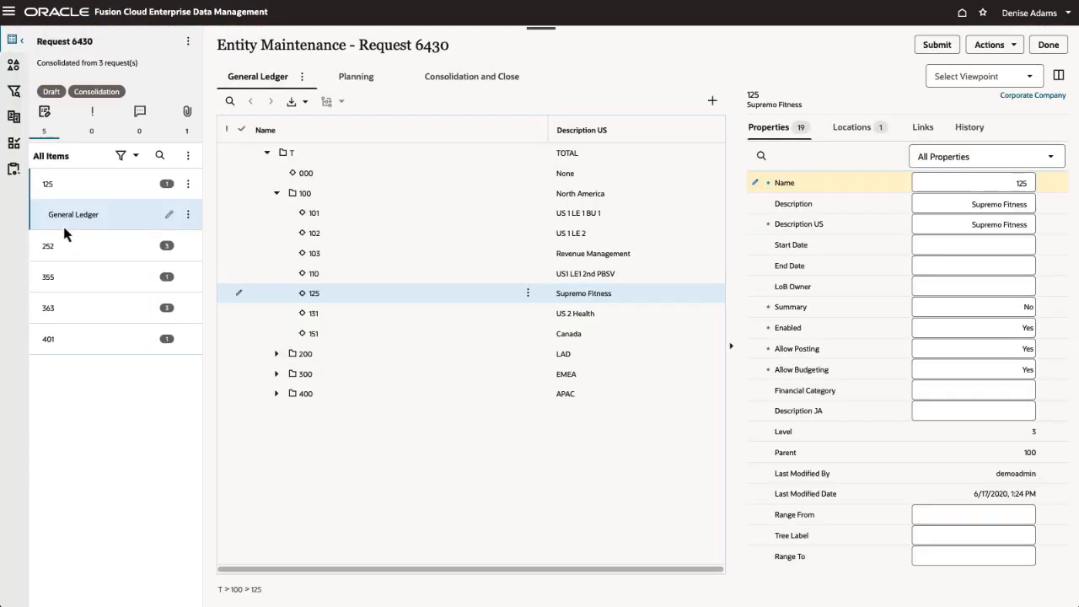
left_click(61, 340)
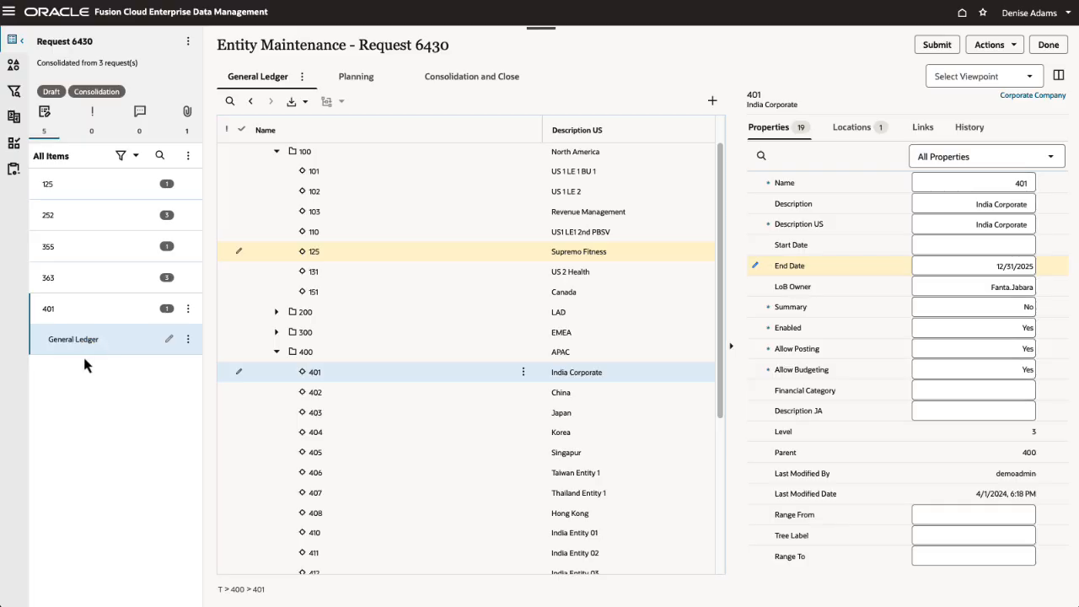
left_click(45, 278)
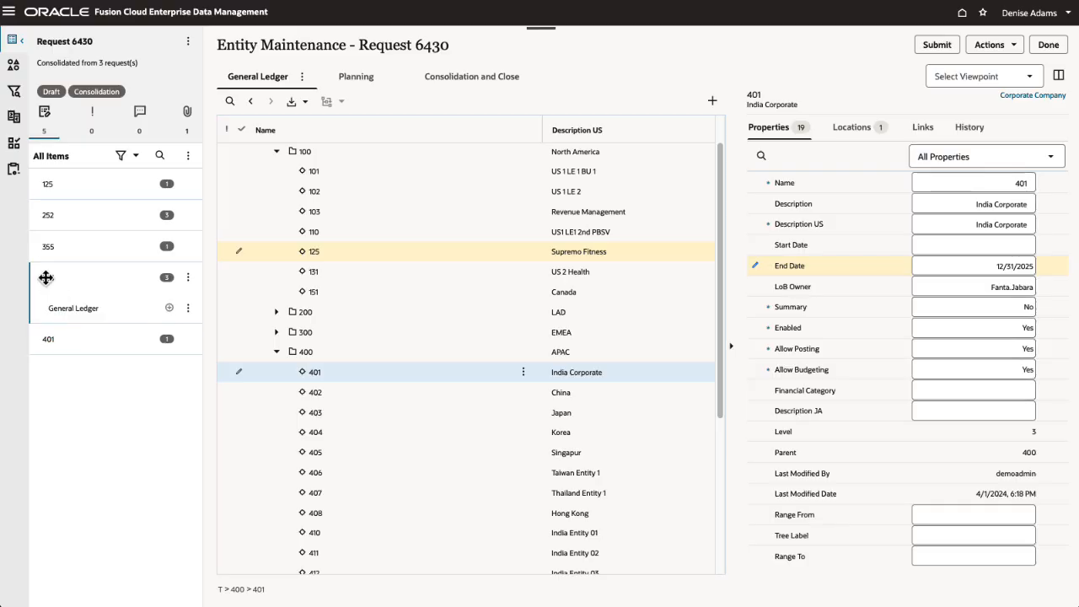
left_click(63, 314)
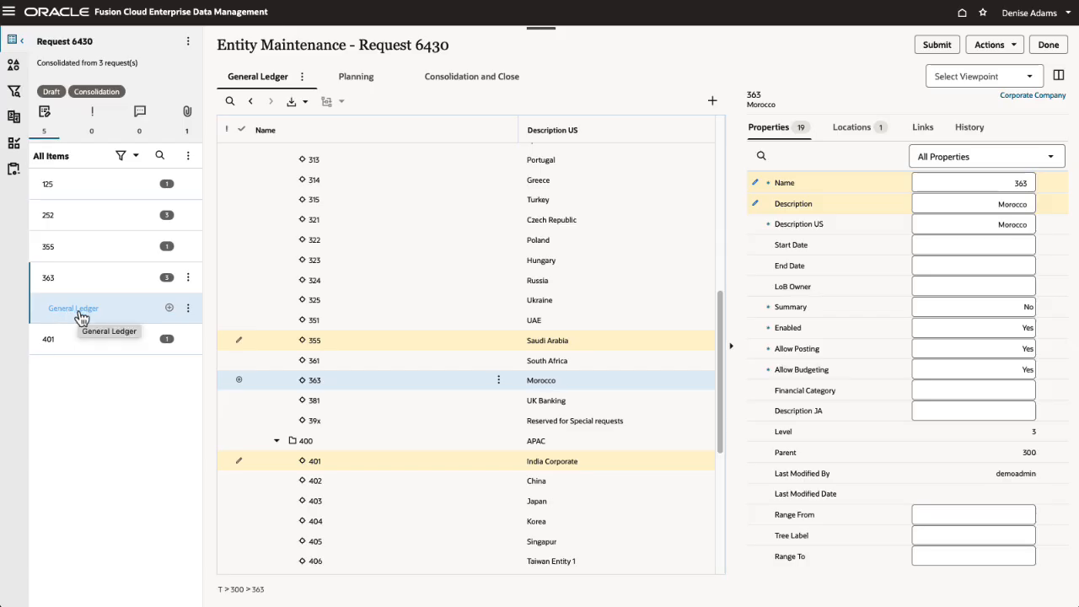
Rename the consolidation request as "Consolidated GL Entity Changes"
left_click(70, 40)
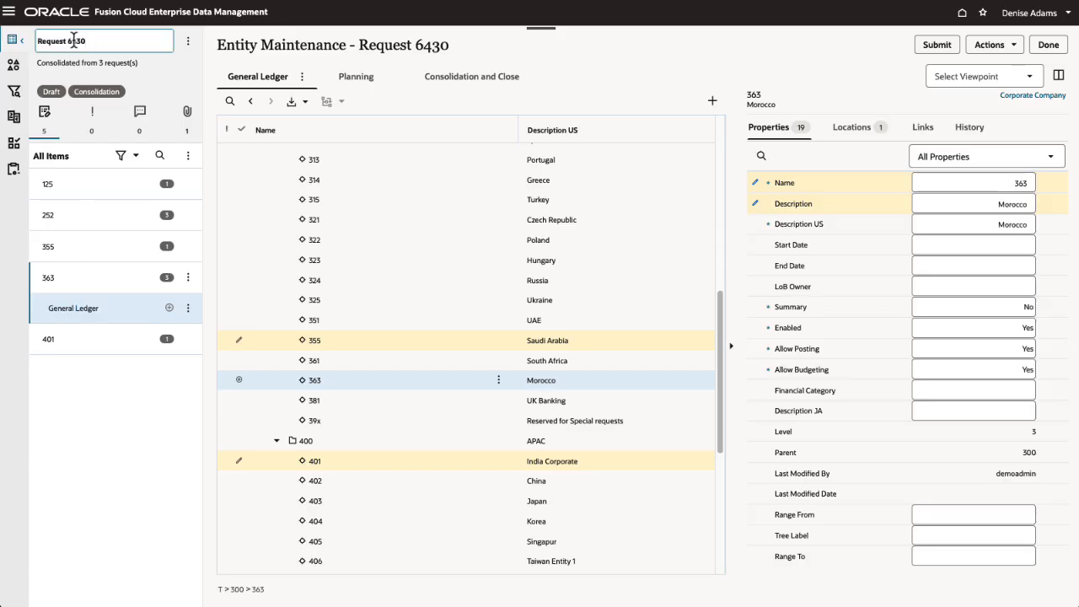
left_click_drag(70, 41, 36, 41)
type("Consolidated GL Entity Changes")
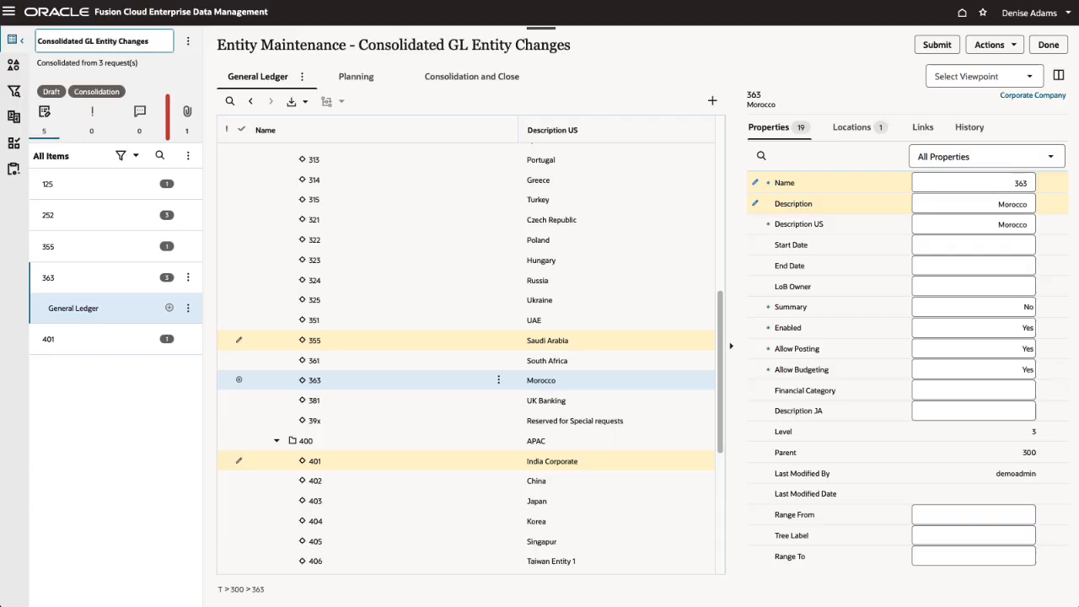
Check the consolidation request's attached request file and submit the request
left_click(187, 115)
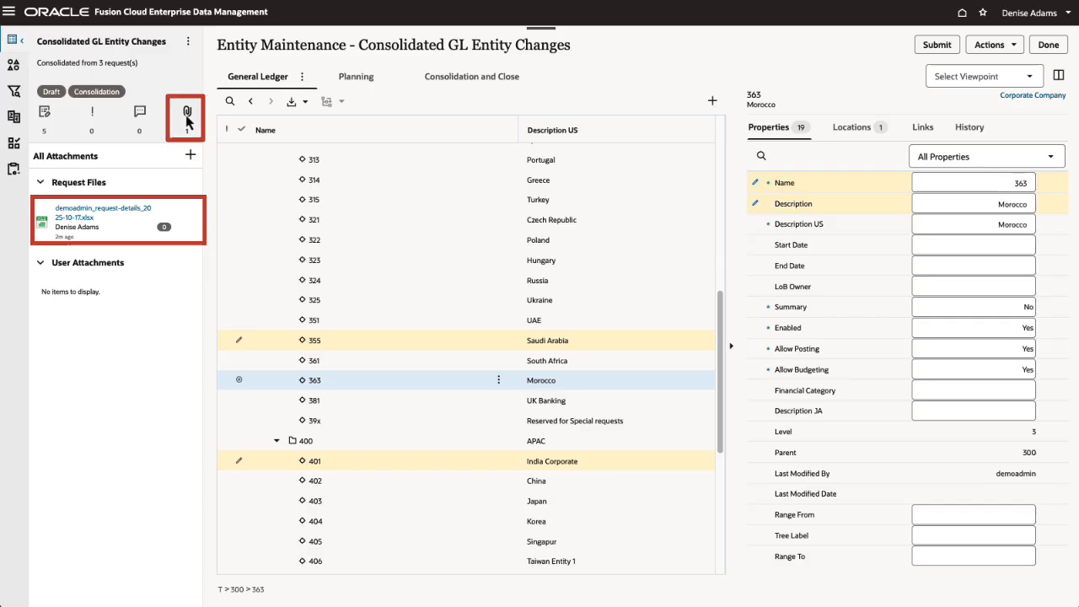
left_click(934, 49)
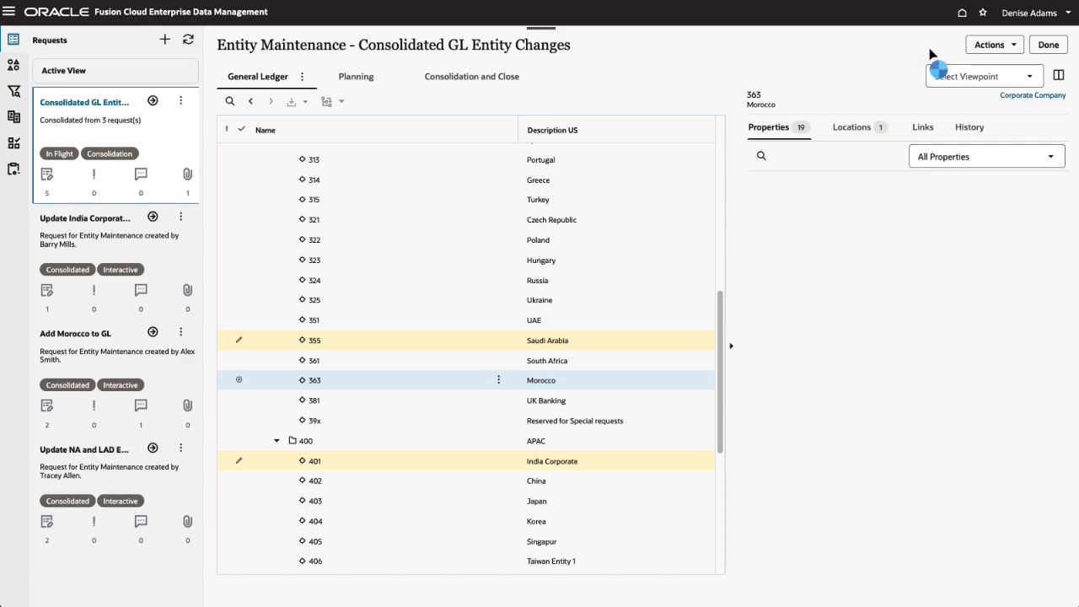